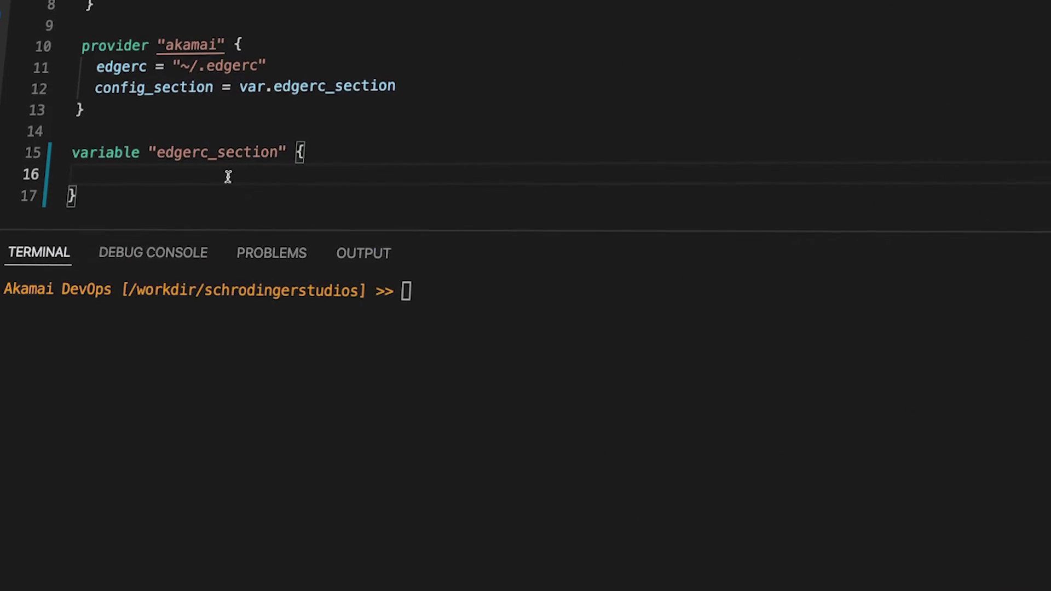
type("sensitive = true")
key("Tab")
type("TF_LOG=DEBUG terraform plan")
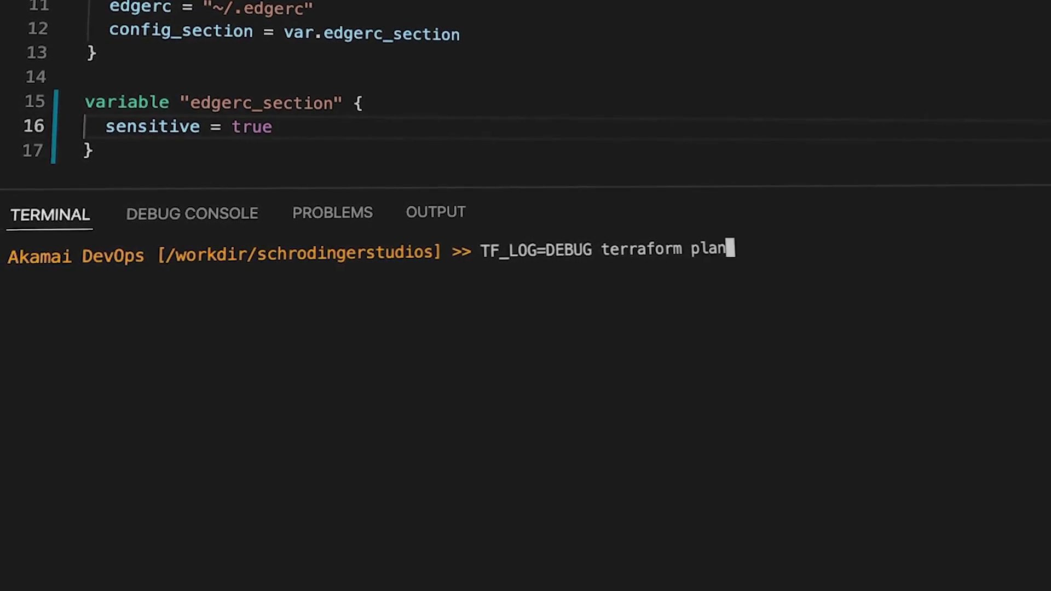
Run terraform with TF_LOG=DEBUG to stream debug logs in the terminal
key("Return")
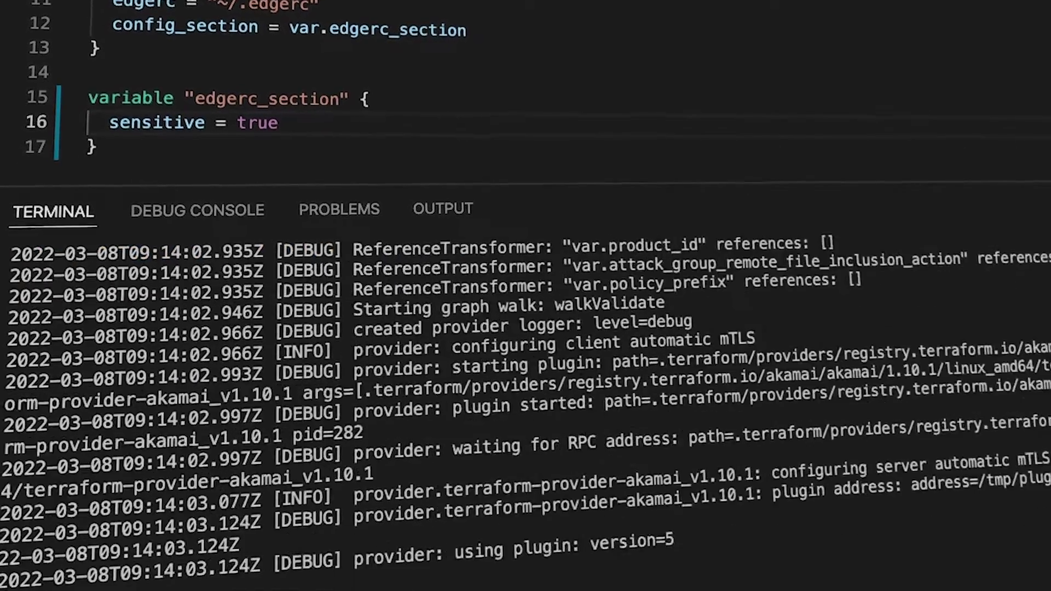